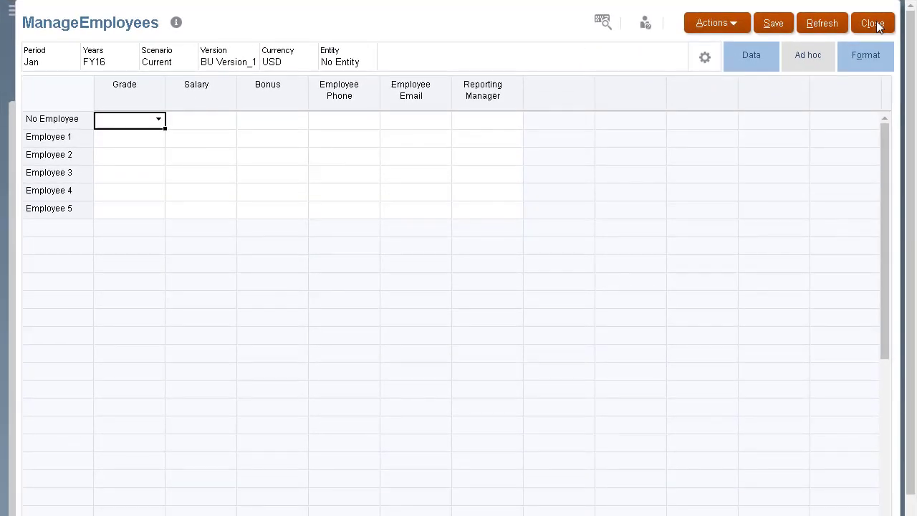
# - Close the employee form and go to Data Management's Target Application setup to add an application
pyautogui.click(863, 102)
pyautogui.click(123, 20)
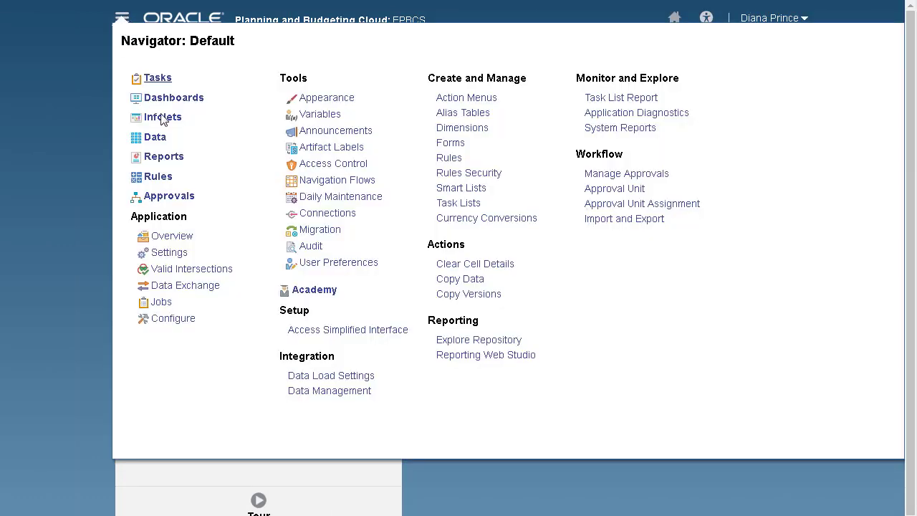
pyautogui.click(291, 391)
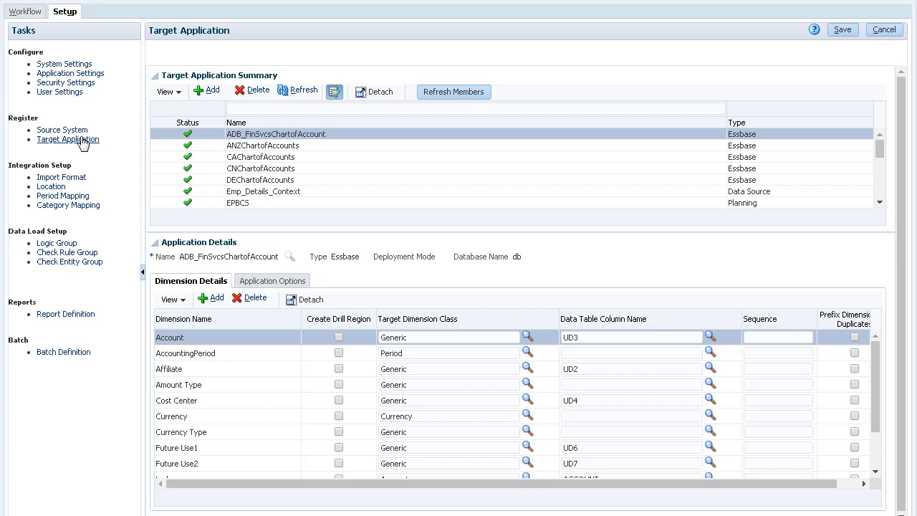
pyautogui.click(207, 90)
# - Add an Incremental File data source from an uploaded Emp_Details_Context.txt
pyautogui.click(216, 117)
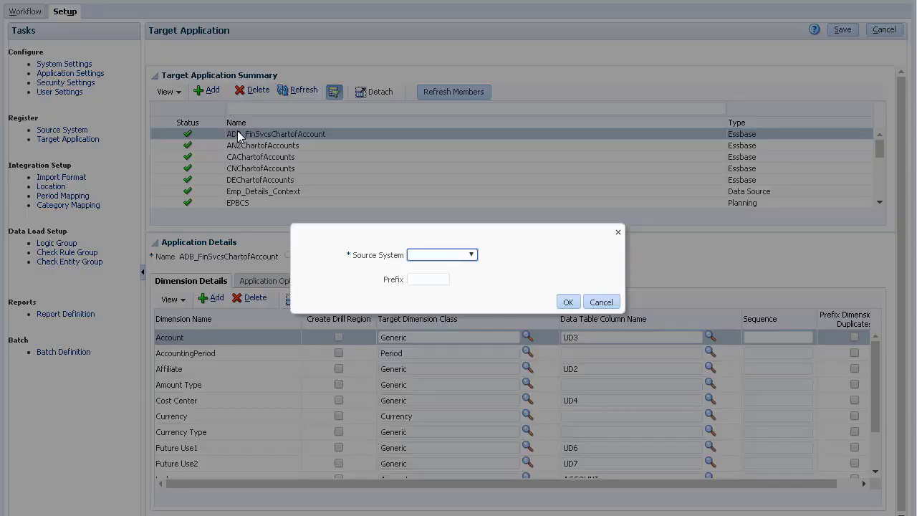
pyautogui.click(435, 258)
pyautogui.click(440, 273)
pyautogui.click(301, 180)
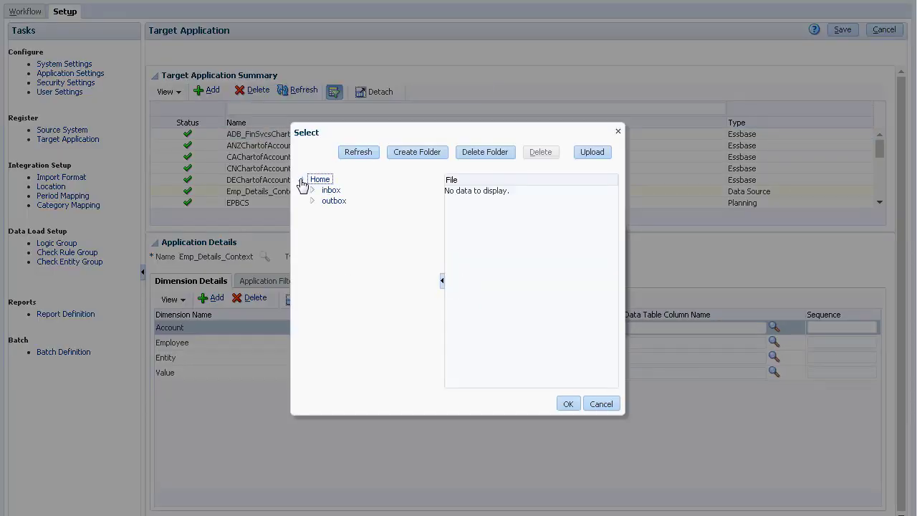
pyautogui.click(591, 153)
pyautogui.click(418, 265)
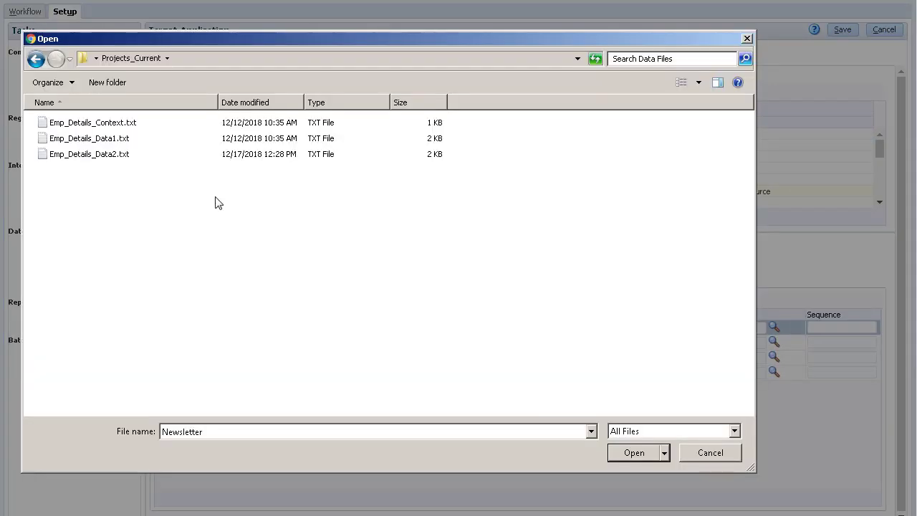
pyautogui.click(117, 123)
pyautogui.click(627, 452)
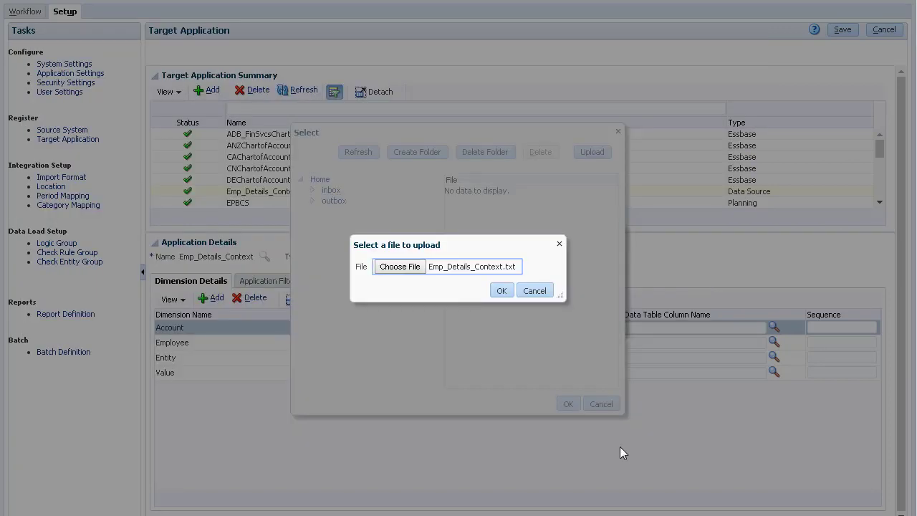
pyautogui.click(501, 289)
pyautogui.click(575, 403)
pyautogui.click(571, 327)
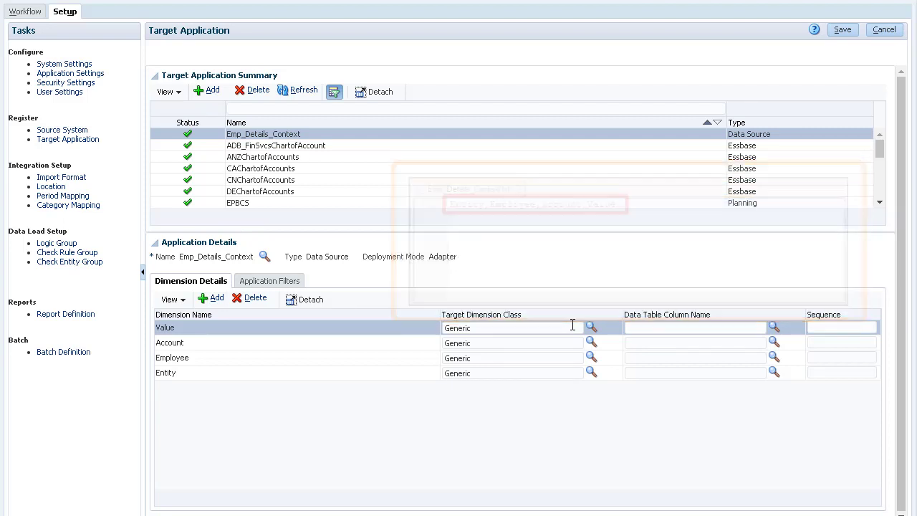
# - Create and save import format Emp_Data1 from Emp_Details_Context, file type Delimited - All Data Type
pyautogui.click(61, 177)
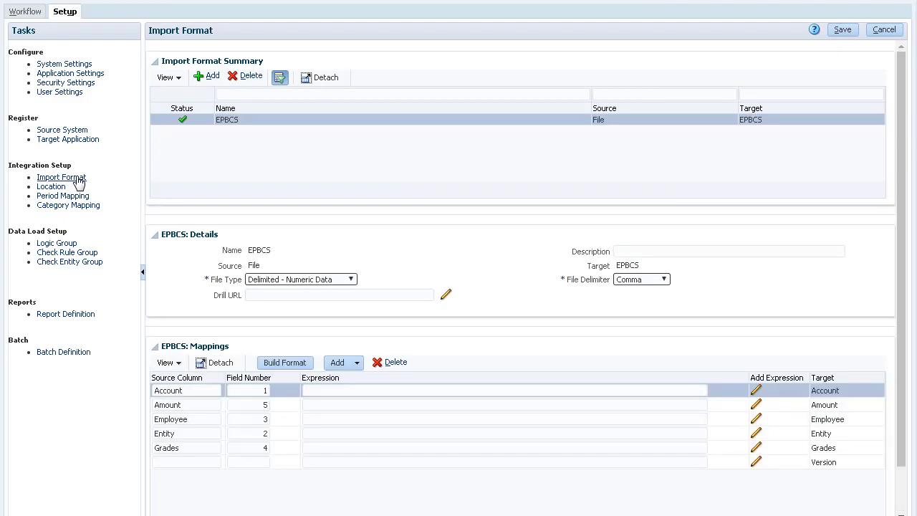
pyautogui.click(209, 77)
pyautogui.click(333, 250)
pyautogui.write('Emp_Data1')
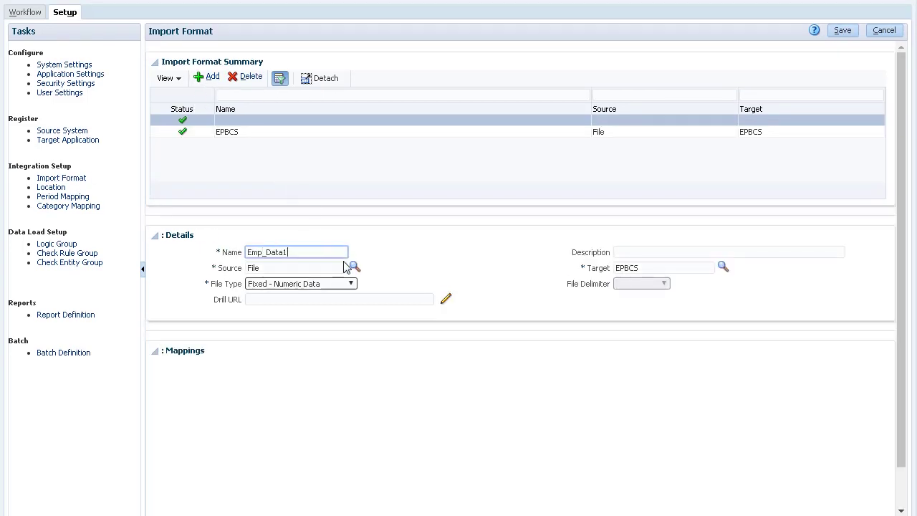
pyautogui.click(354, 266)
pyautogui.scroll(-5, 612, 354)
pyautogui.click(622, 390)
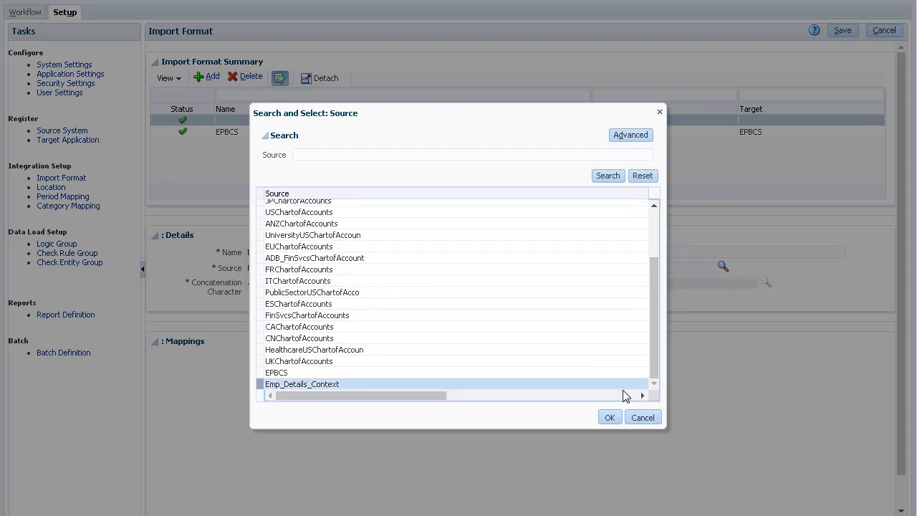
pyautogui.click(610, 418)
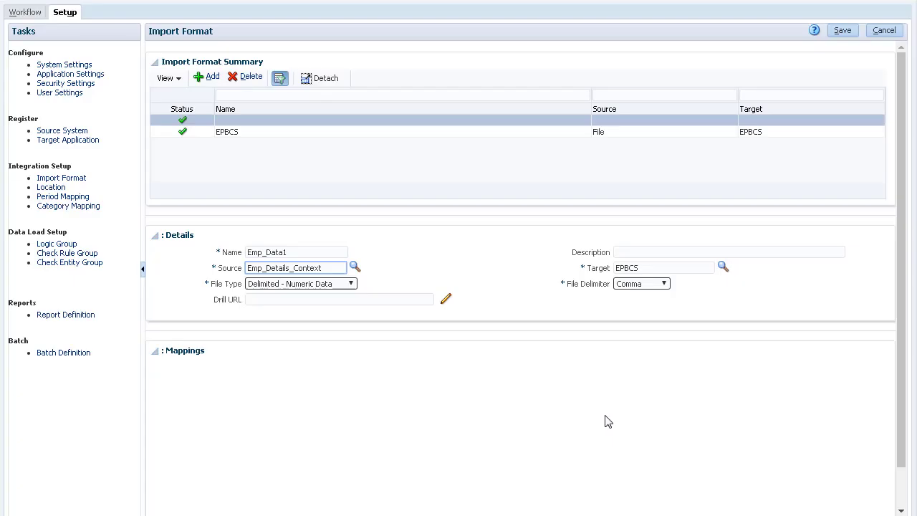
pyautogui.click(350, 284)
pyautogui.click(342, 318)
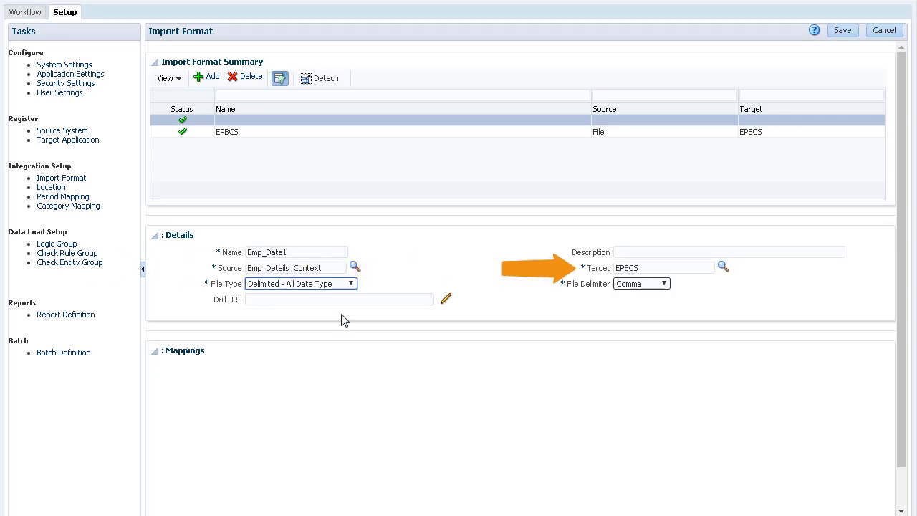
pyautogui.click(838, 32)
# - Map source columns Account, Value, Employee and Entity to their targets and save
pyautogui.click(209, 405)
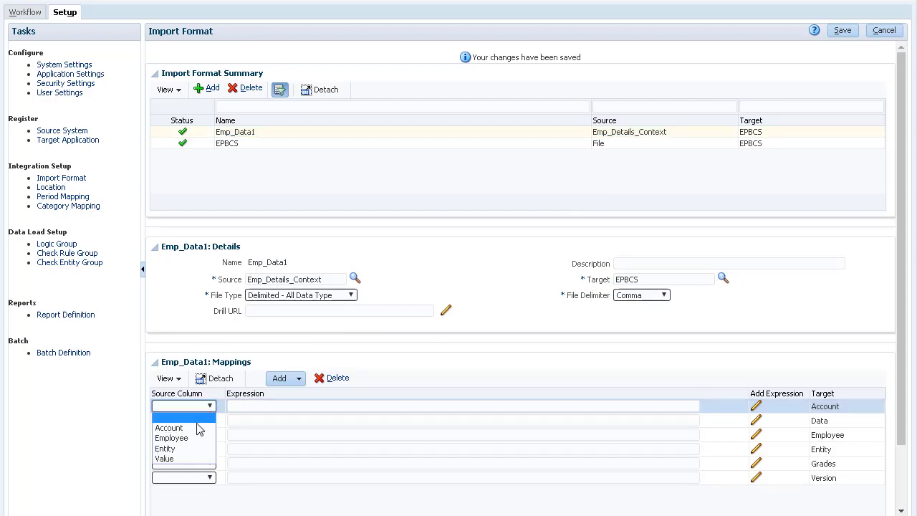
pyautogui.click(169, 428)
pyautogui.click(209, 420)
pyautogui.click(164, 472)
pyautogui.click(209, 434)
pyautogui.click(172, 467)
pyautogui.click(209, 448)
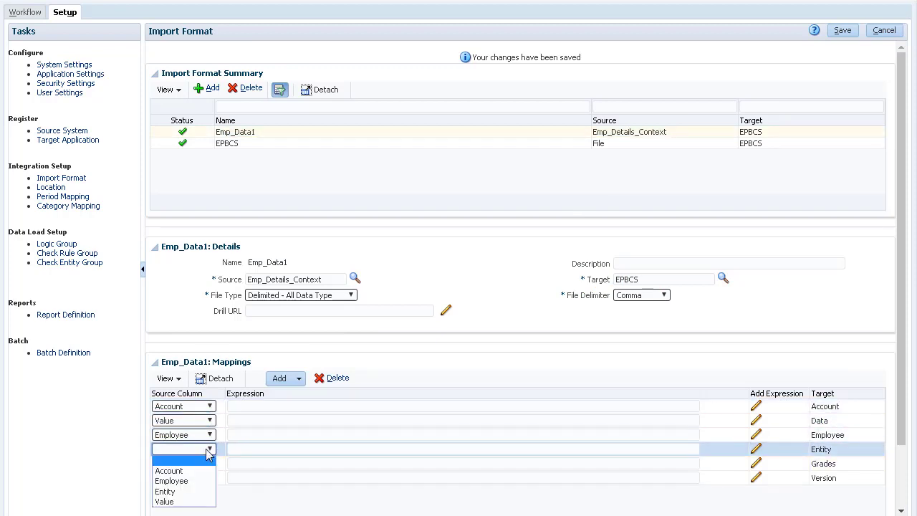
pyautogui.click(165, 491)
pyautogui.click(842, 30)
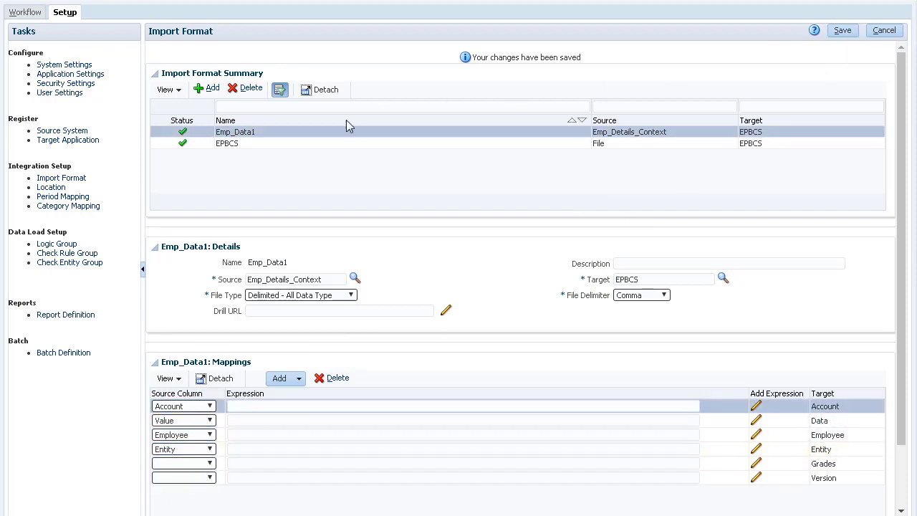
# - Add and save EPBCS location Emp_Data1 using the Emp_Data1 import format
pyautogui.click(51, 187)
pyautogui.click(297, 56)
pyautogui.click(301, 131)
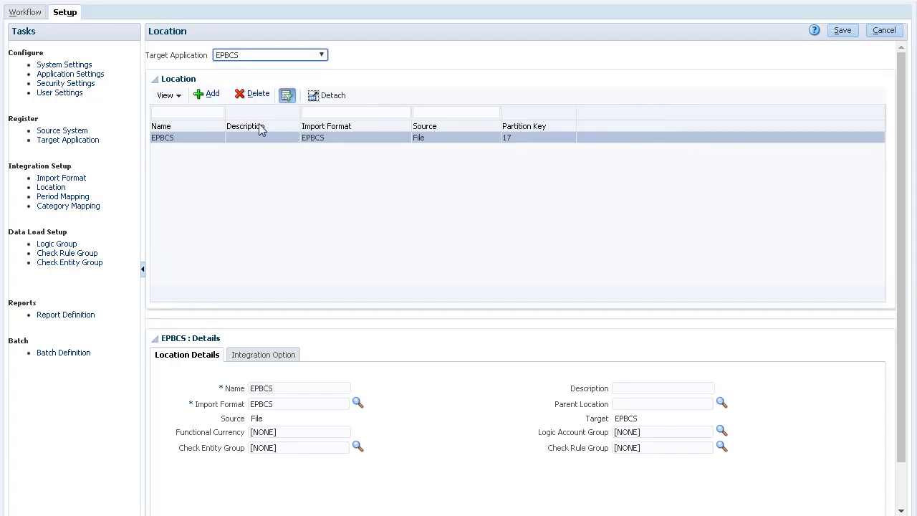
pyautogui.click(213, 95)
pyautogui.click(290, 388)
pyautogui.write('Emp_Data1')
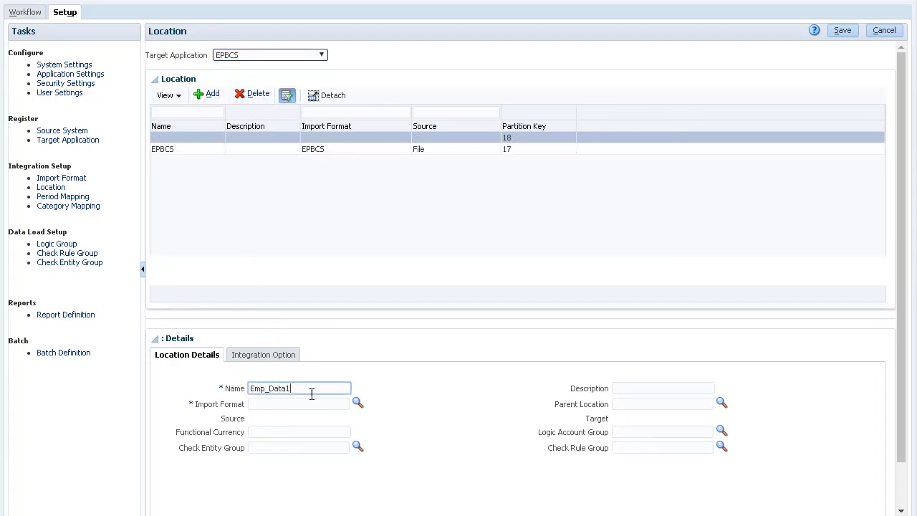
pyautogui.click(357, 403)
pyautogui.click(535, 219)
pyautogui.click(513, 418)
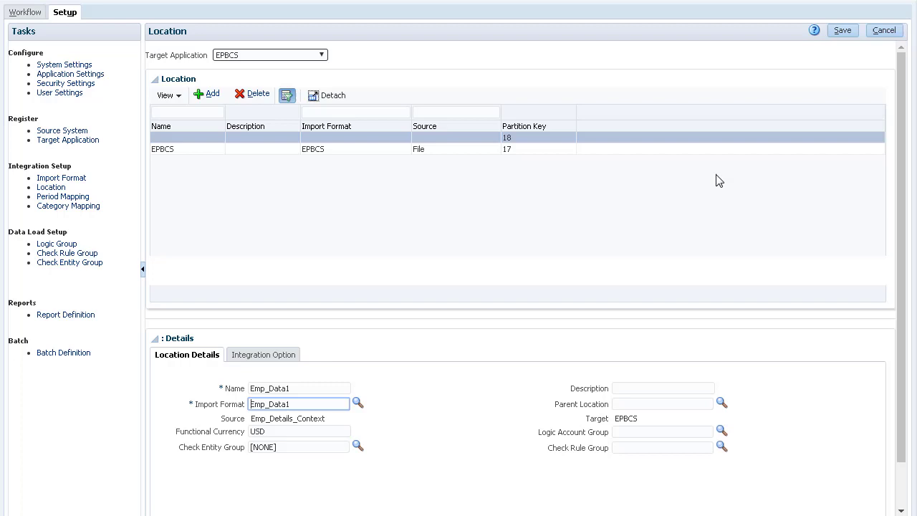
pyautogui.click(847, 33)
# - Review the period and category mappings, then go to Data Load Mapping
pyautogui.click(89, 197)
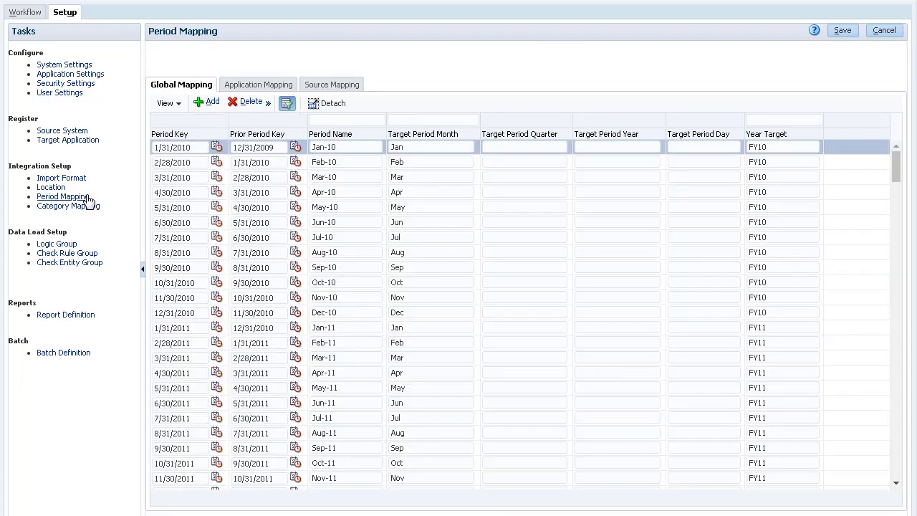
pyautogui.click(81, 206)
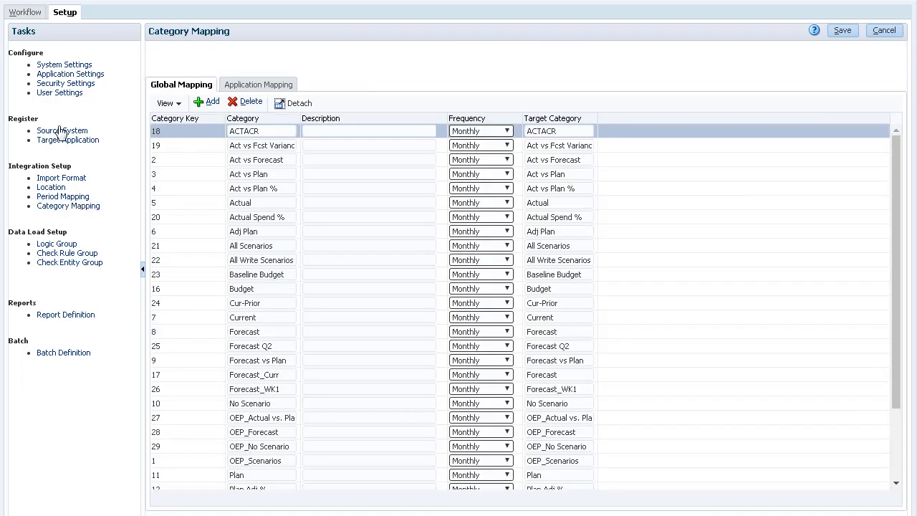
pyautogui.click(25, 12)
pyautogui.click(91, 83)
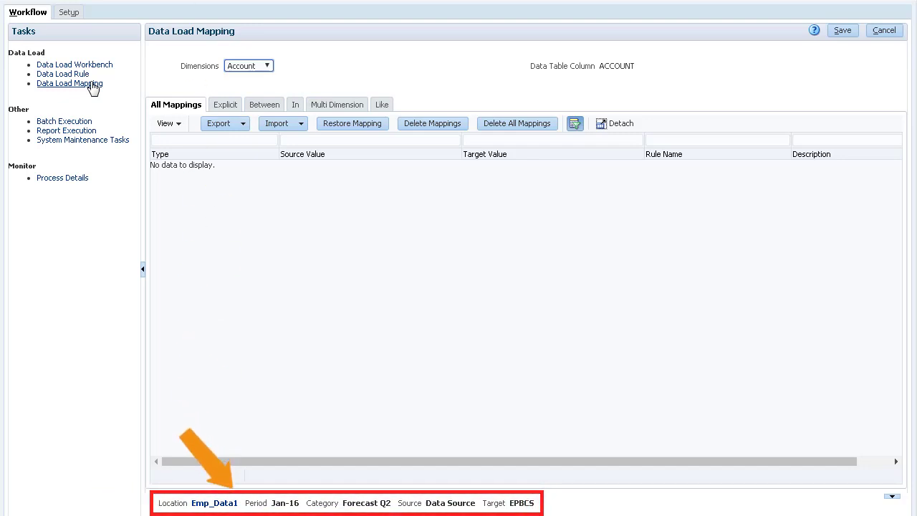
# - Add * to * Like mappings for Account, Data, Employee, Entity, and Version to BU Version_1
pyautogui.click(381, 105)
pyautogui.click(214, 122)
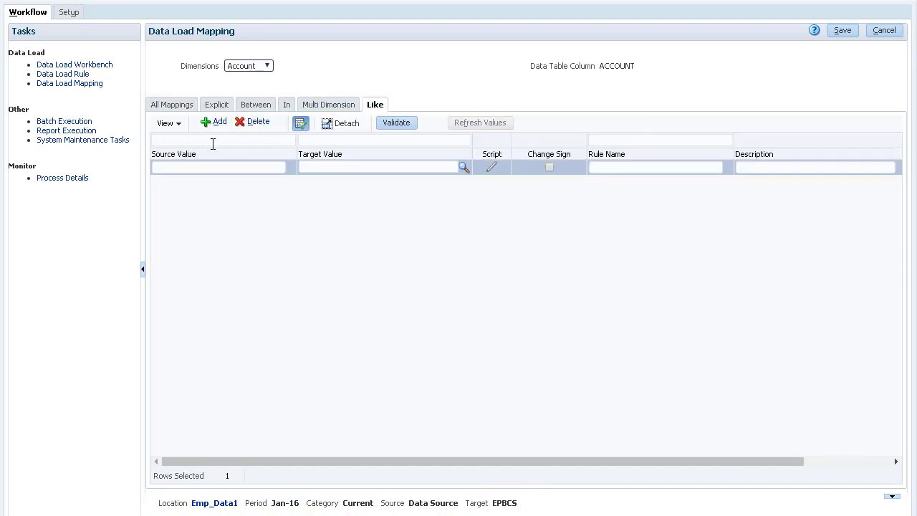
pyautogui.click(265, 66)
pyautogui.click(252, 87)
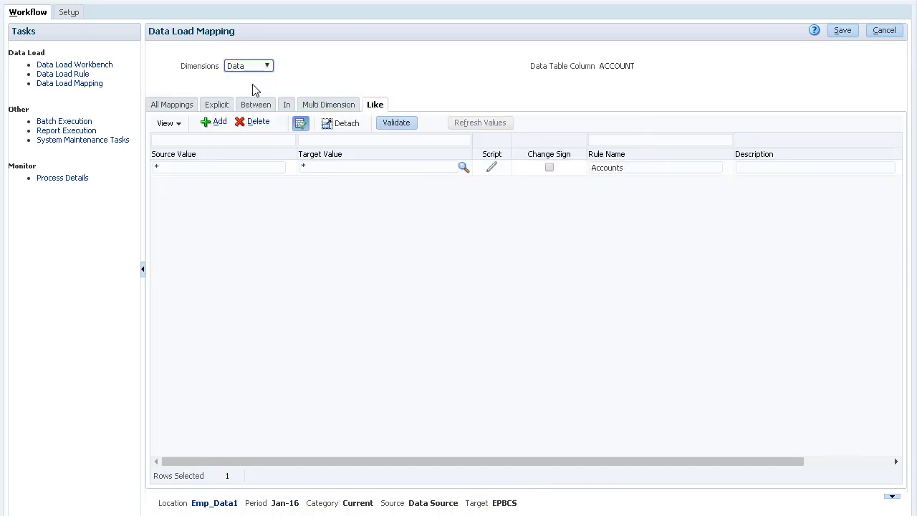
pyautogui.click(267, 66)
pyautogui.click(257, 98)
pyautogui.click(271, 66)
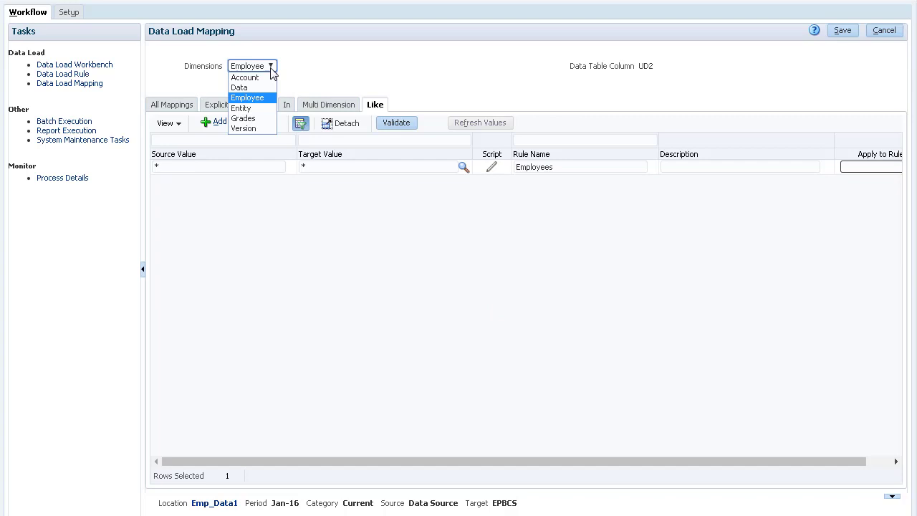
pyautogui.click(247, 107)
pyautogui.click(269, 65)
pyautogui.click(247, 129)
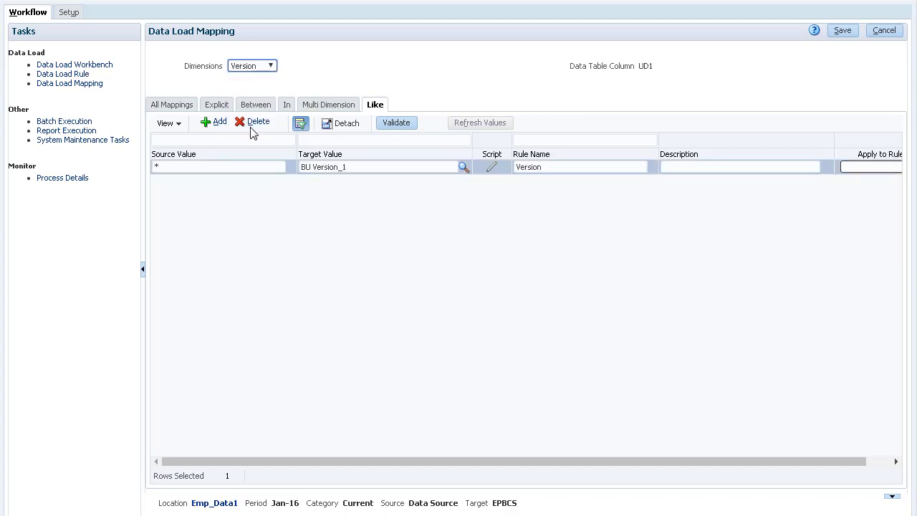
pyautogui.click(83, 74)
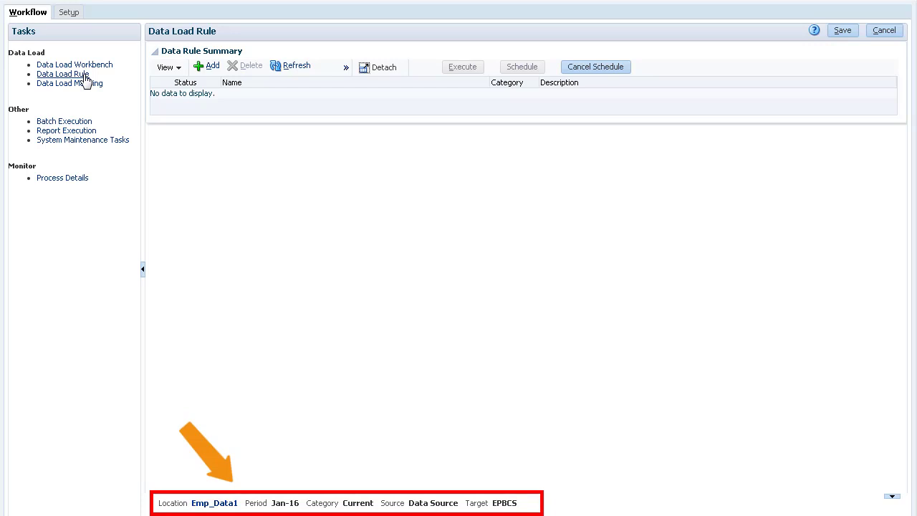
# - Add a new Emp_Data load rule targeting Plan2 and review its target and custom options
pyautogui.click(210, 66)
pyautogui.write('Emp_Data')
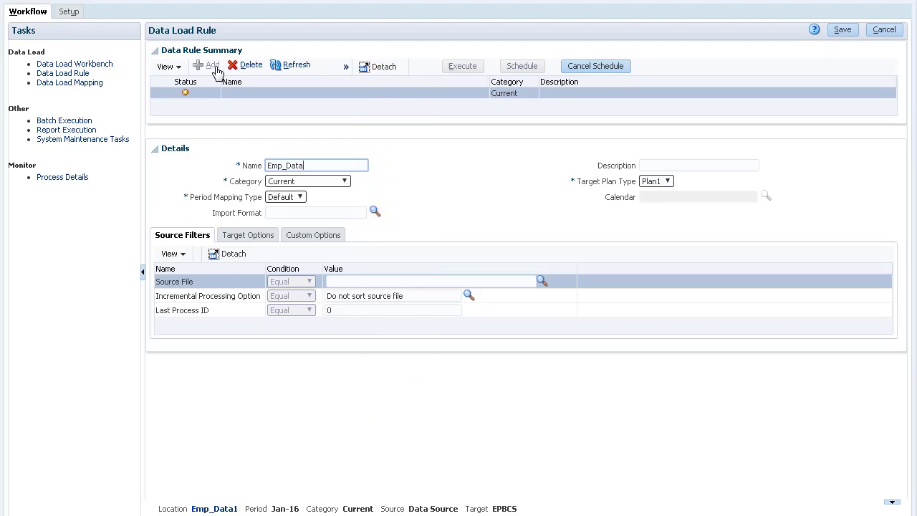
pyautogui.click(655, 181)
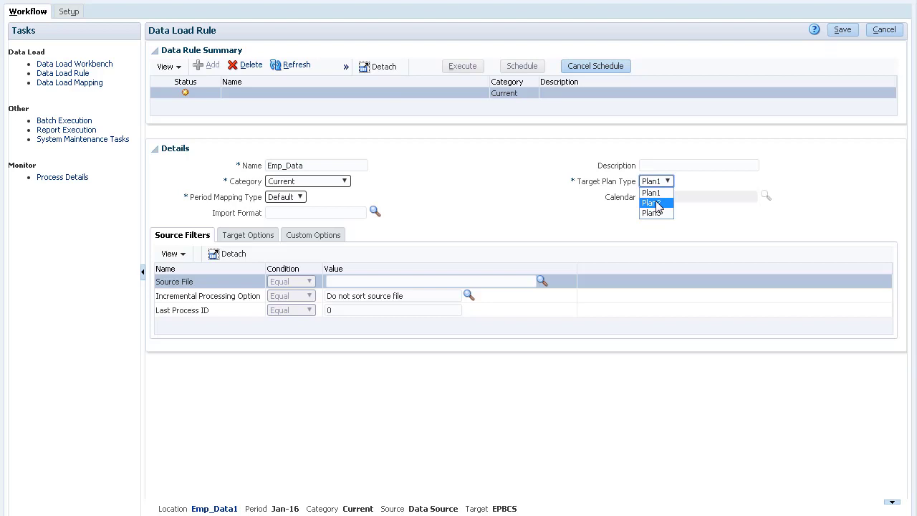
pyautogui.click(656, 199)
pyautogui.click(261, 239)
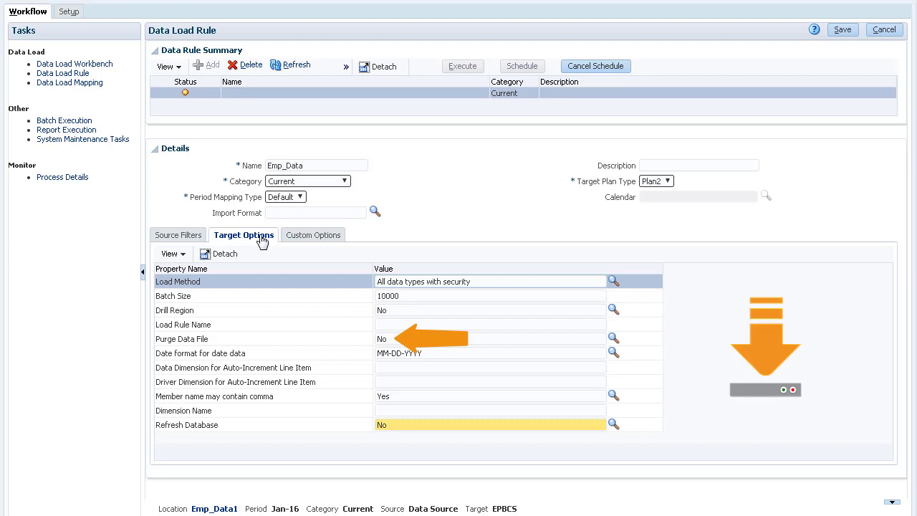
pyautogui.click(300, 240)
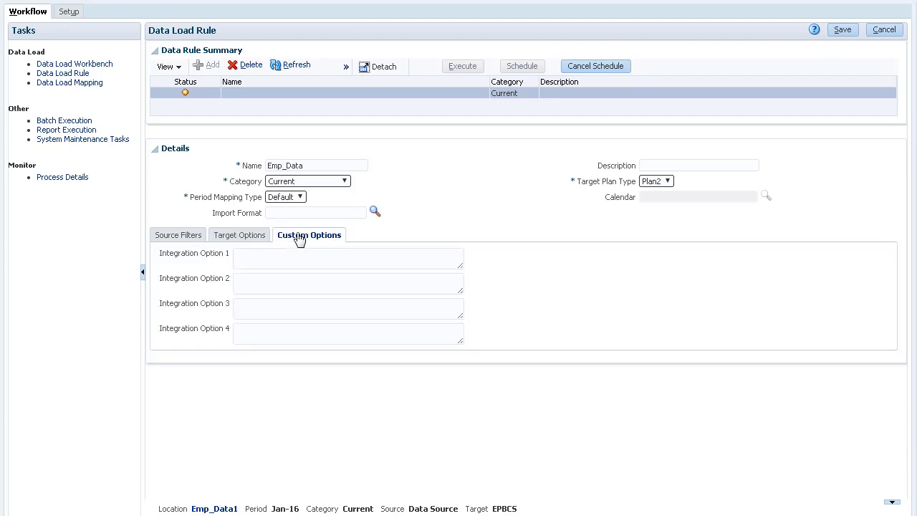
# - Upload Emp_Details_Data1.txt to the inbox and set it as the rule's source file
pyautogui.click(179, 235)
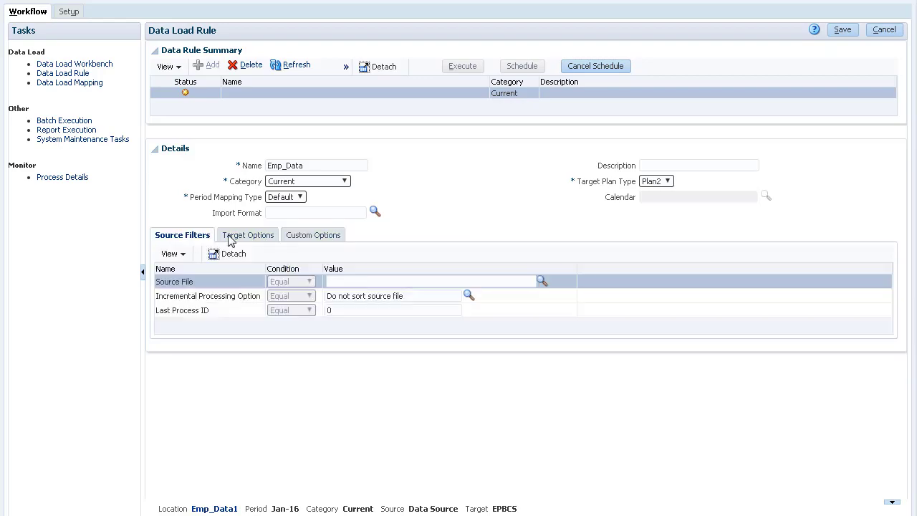
pyautogui.click(542, 280)
pyautogui.click(301, 179)
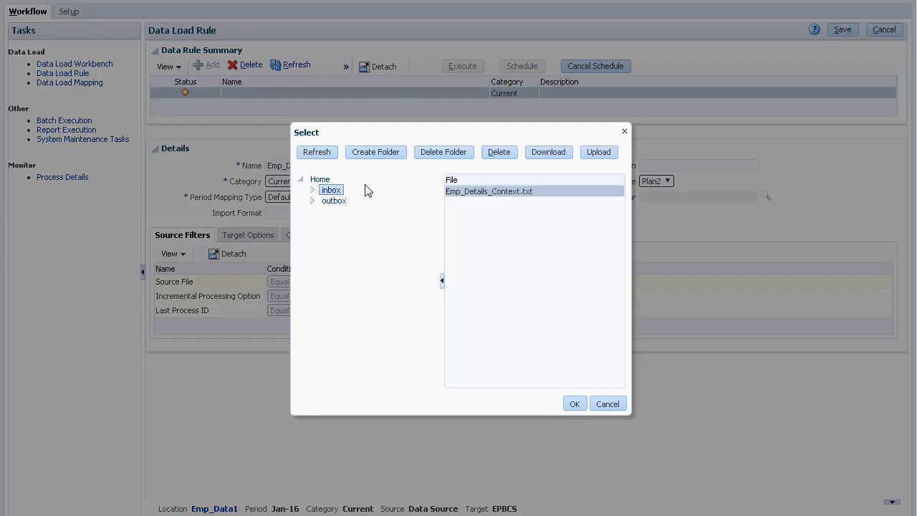
pyautogui.click(595, 153)
pyautogui.click(421, 259)
pyautogui.click(107, 137)
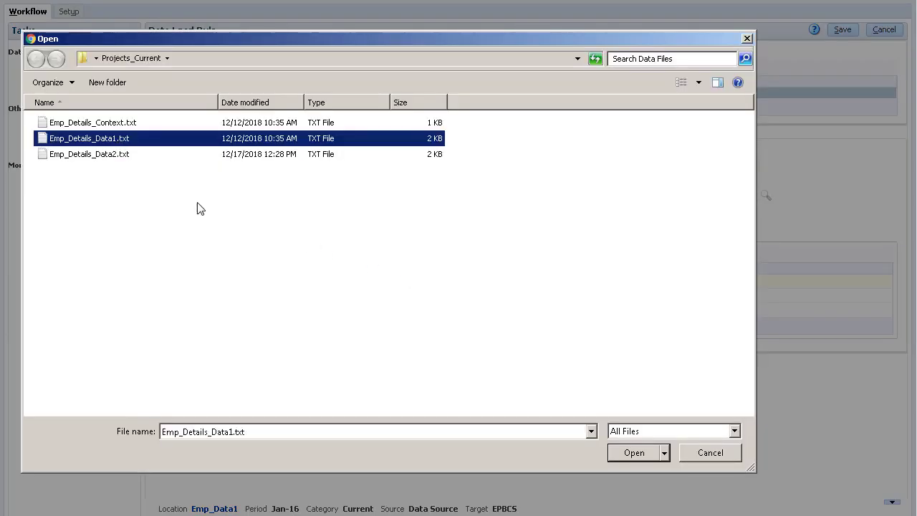
pyautogui.click(633, 452)
pyautogui.click(500, 291)
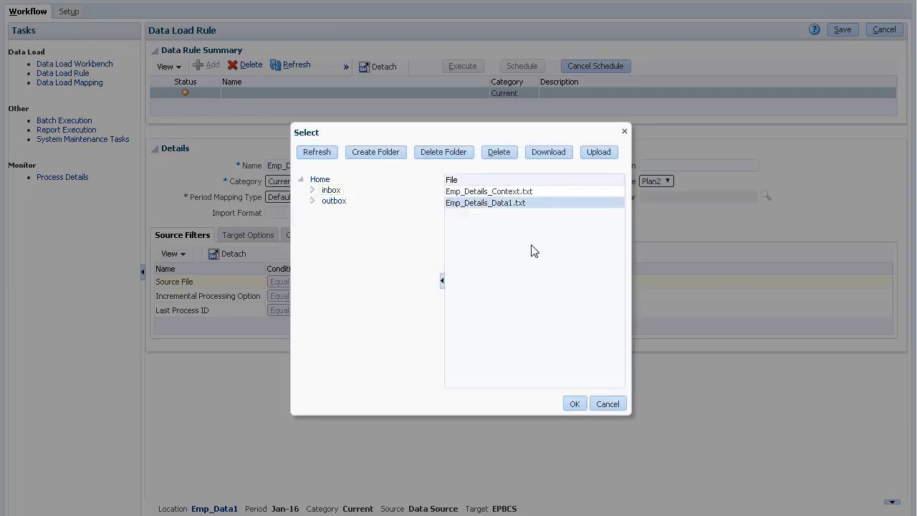
pyautogui.click(574, 404)
# - Set the Load Rule Name to CalculateBonusPostDataLoad and save the Emp_Data rule
pyautogui.click(275, 240)
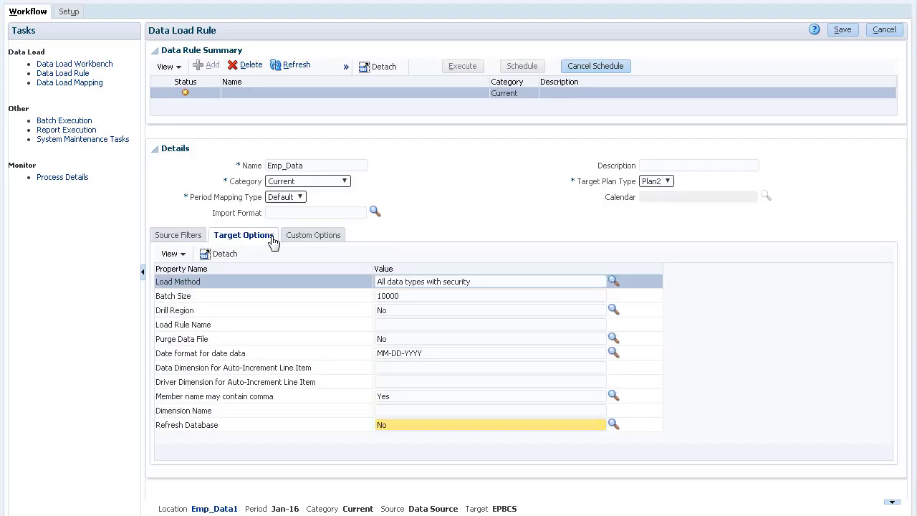
pyautogui.click(385, 326)
pyautogui.write('CalculateBonusPostDataLoad')
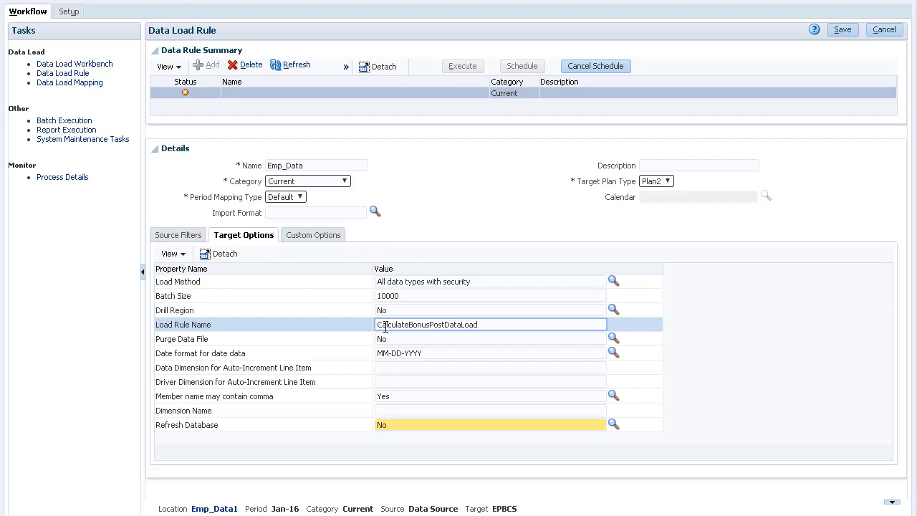
pyautogui.click(842, 34)
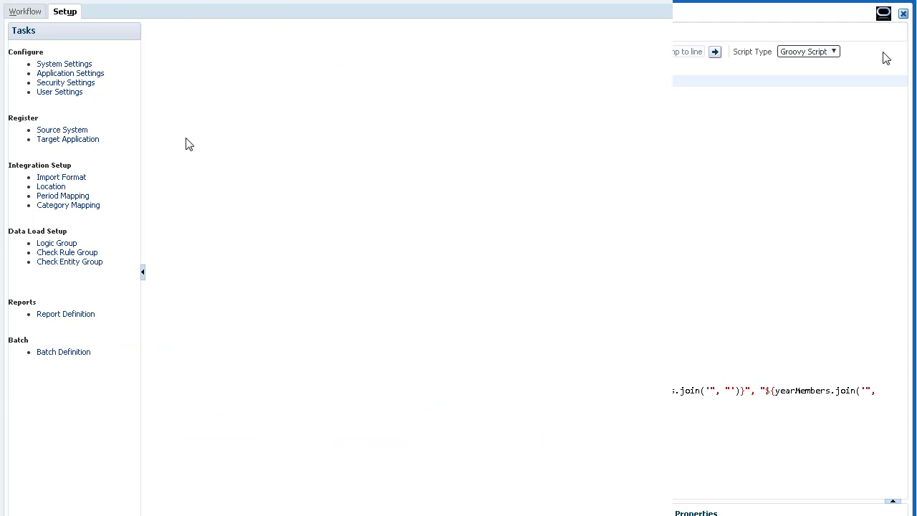
# - Select the EPBCS target application and show its Business Rules
pyautogui.click(78, 139)
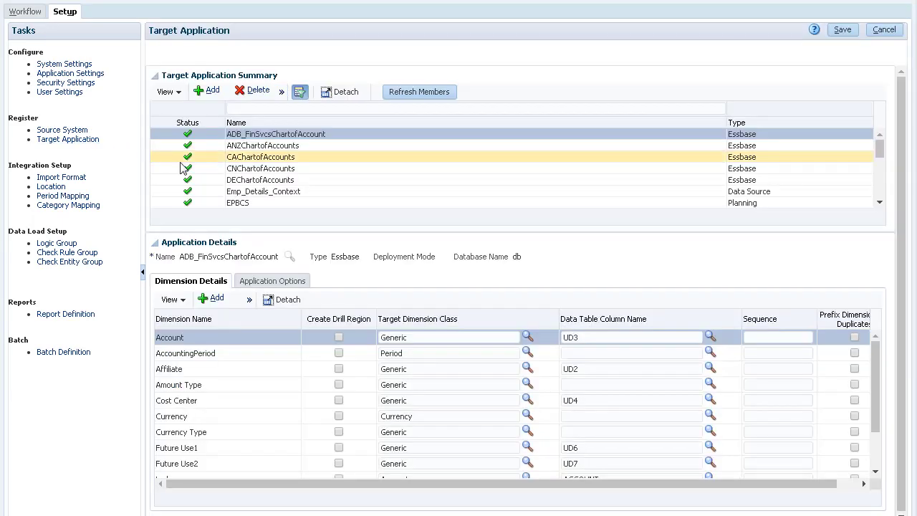
pyautogui.click(404, 203)
pyautogui.click(879, 203)
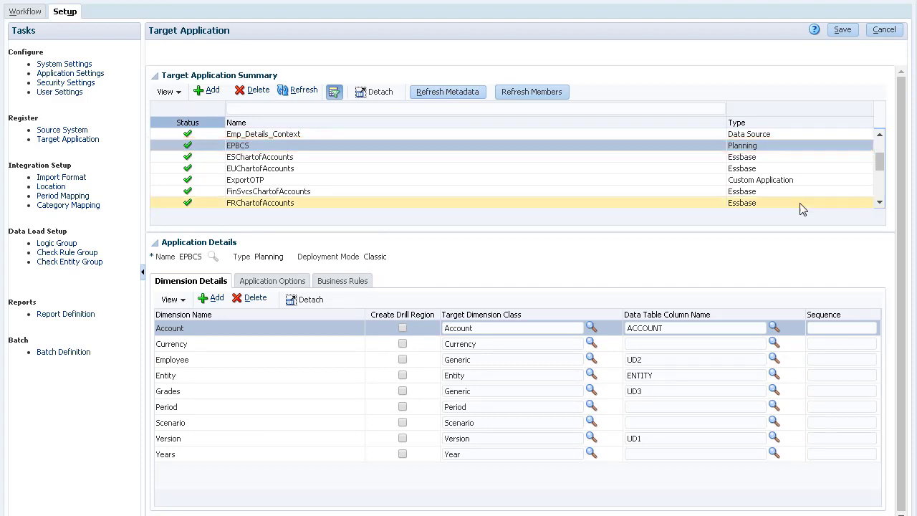
pyautogui.click(345, 281)
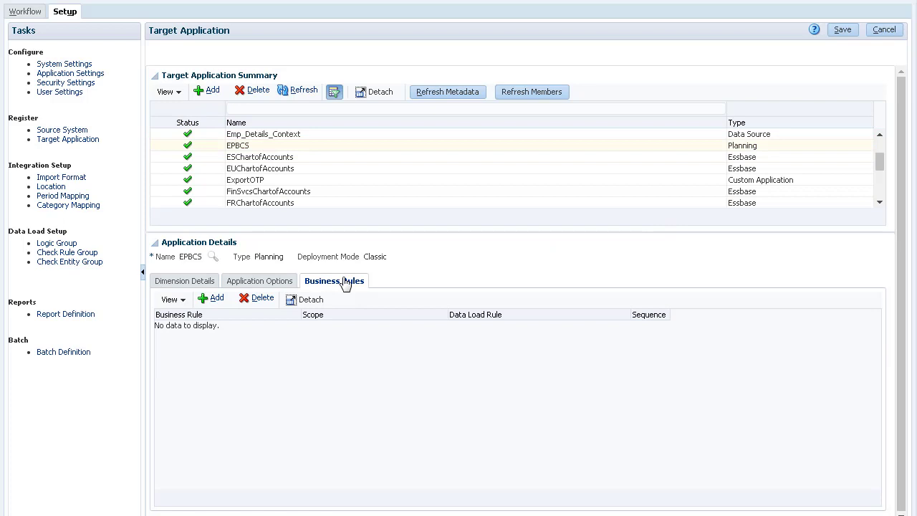
# - Add business rule CalculateBonusPostDataLoad with Data Rule scope for Emp_Data, and save
pyautogui.click(216, 298)
pyautogui.write('CalculateBonusPostDataLoad')
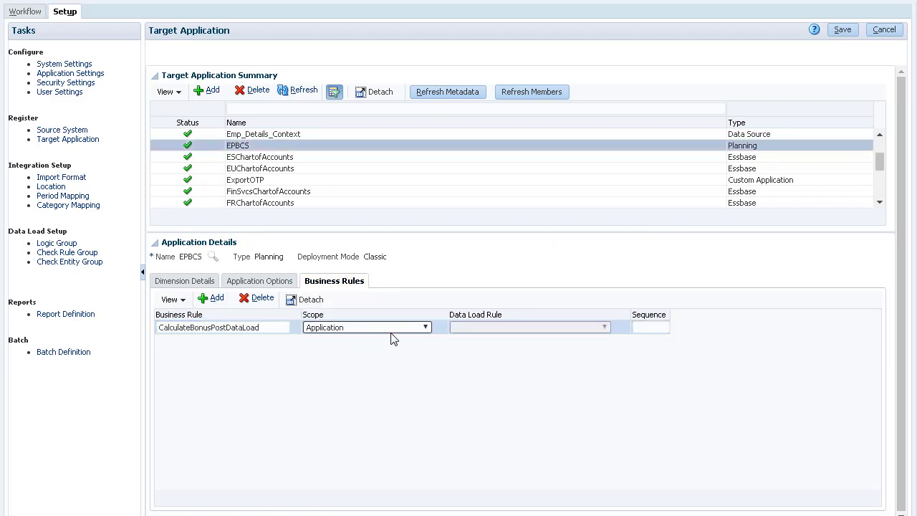
pyautogui.click(393, 327)
pyautogui.click(419, 343)
pyautogui.click(604, 327)
pyautogui.click(501, 340)
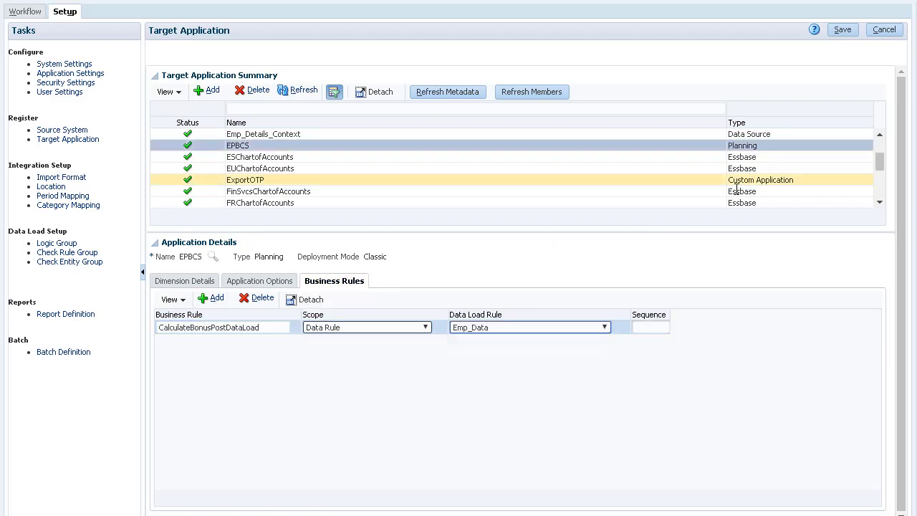
pyautogui.click(842, 30)
# - Execute Emp_Data with Import from Source and Export to Target, then check its run status
pyautogui.click(33, 14)
pyautogui.click(65, 74)
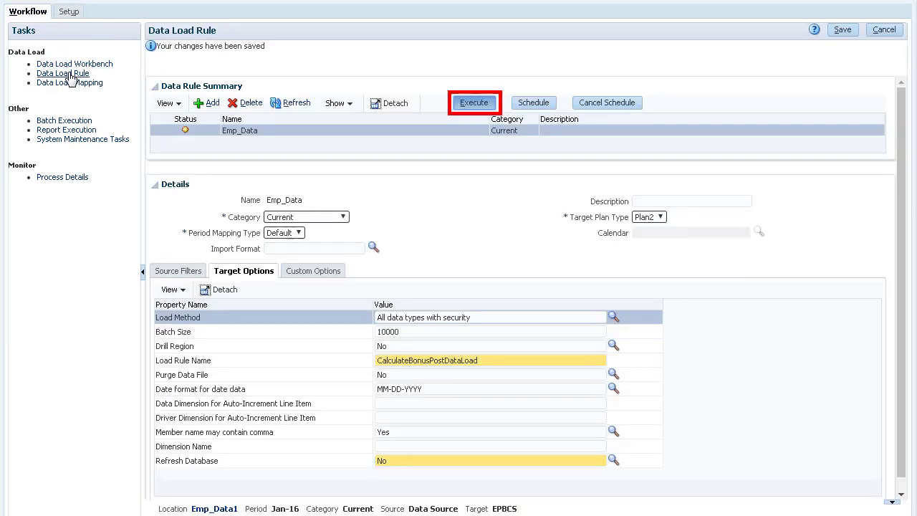
pyautogui.click(474, 102)
pyautogui.click(468, 166)
pyautogui.click(468, 212)
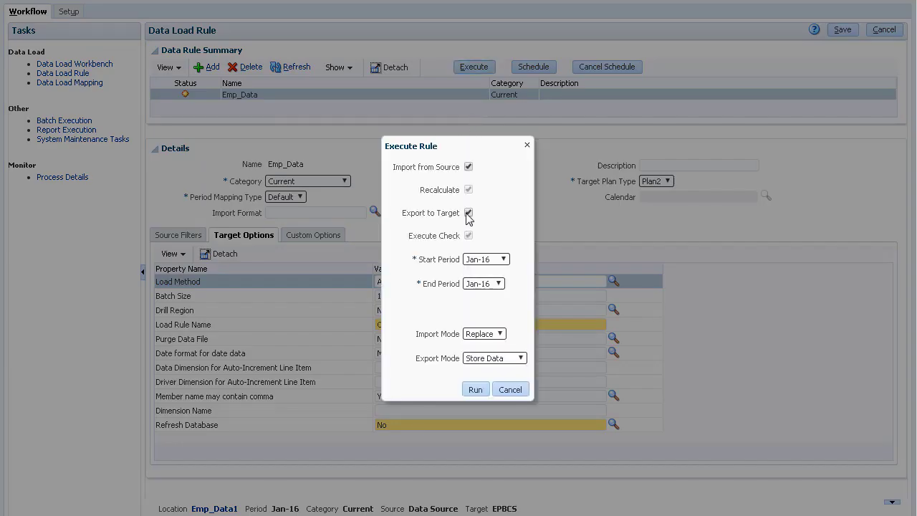
pyautogui.click(474, 389)
pyautogui.click(578, 94)
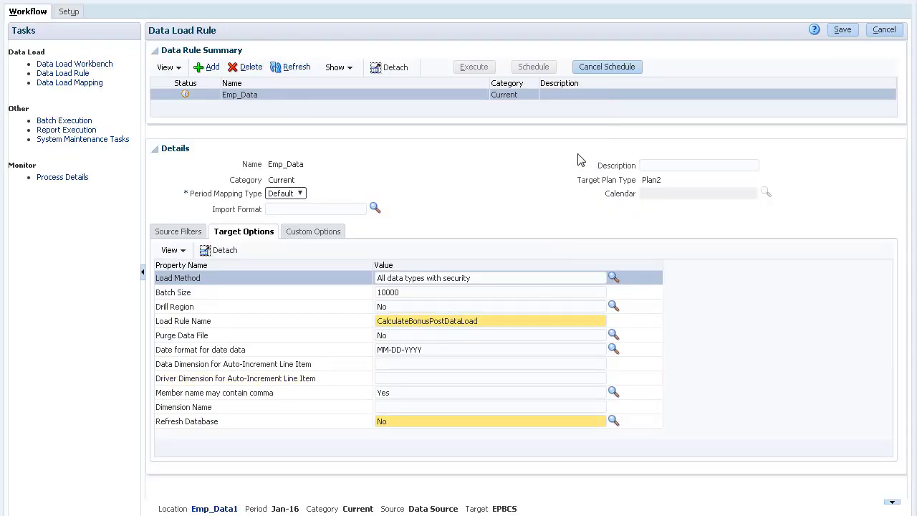
pyautogui.click(290, 71)
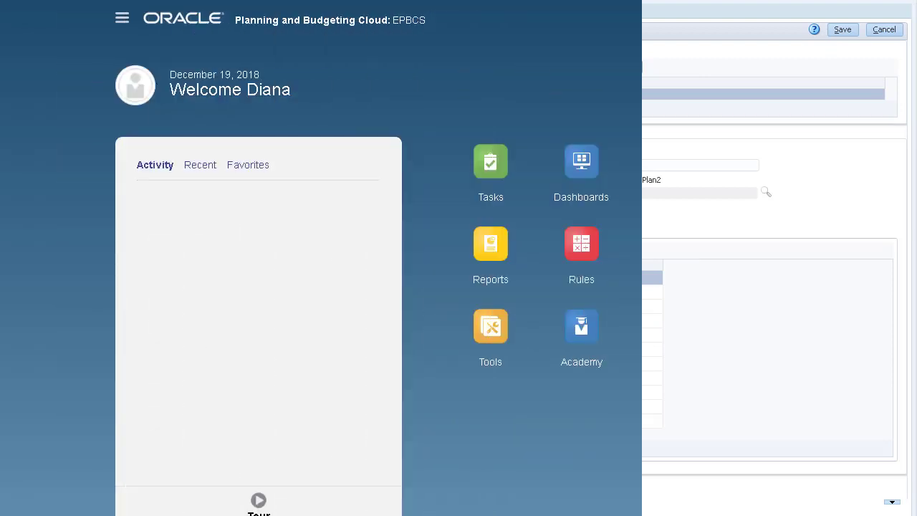
# - Open the ManageEmployees data entry form to review the loaded salaries and bonuses
pyautogui.click(767, 168)
pyautogui.click(111, 286)
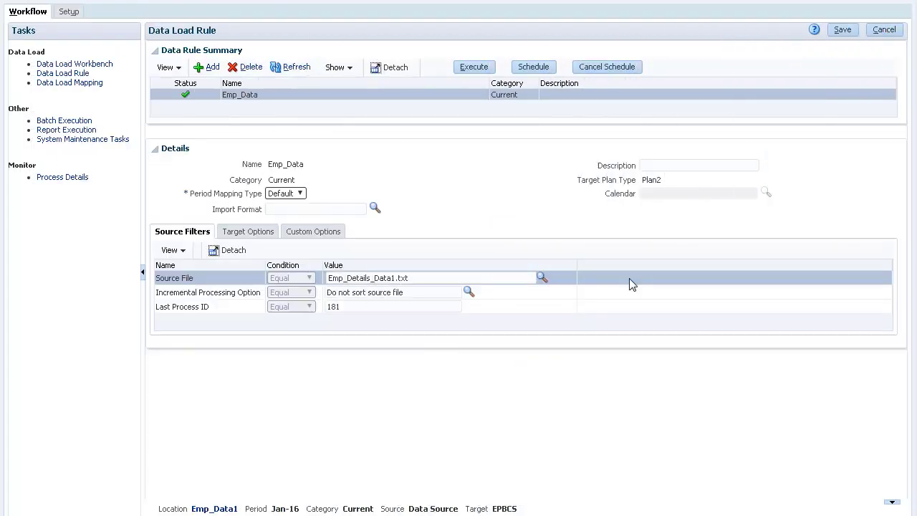
# - Upload Emp_Details_Data2.txt to the inbox, set it as Emp_Data's source file, and save
pyautogui.click(541, 277)
pyautogui.click(301, 179)
pyautogui.click(331, 192)
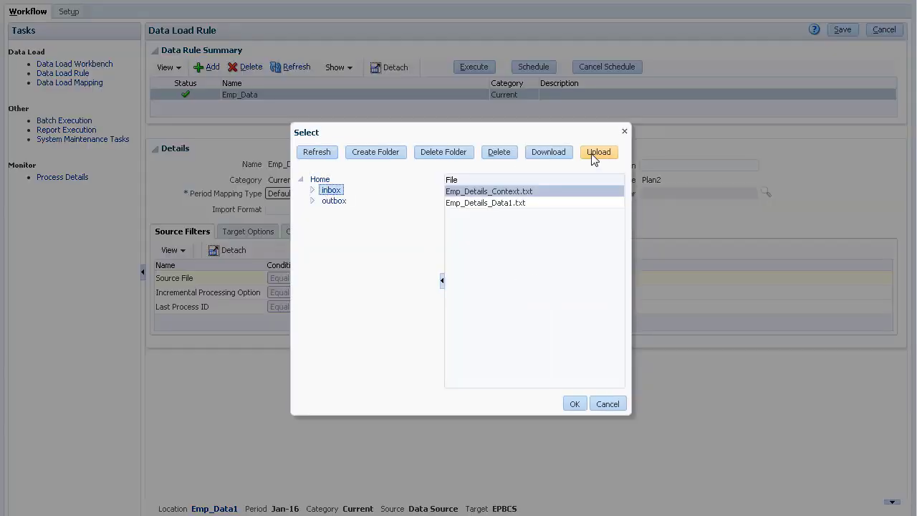
pyautogui.click(592, 151)
pyautogui.click(412, 265)
pyautogui.click(126, 159)
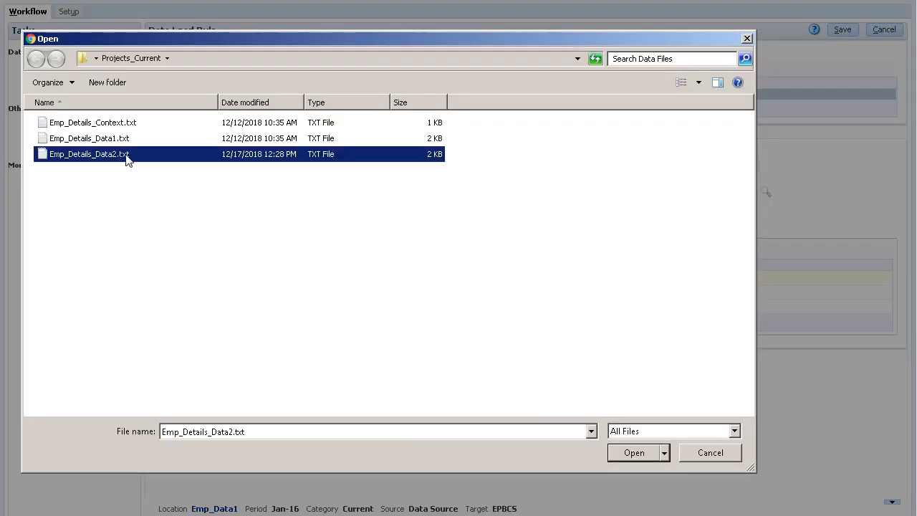
pyautogui.click(614, 448)
pyautogui.click(501, 292)
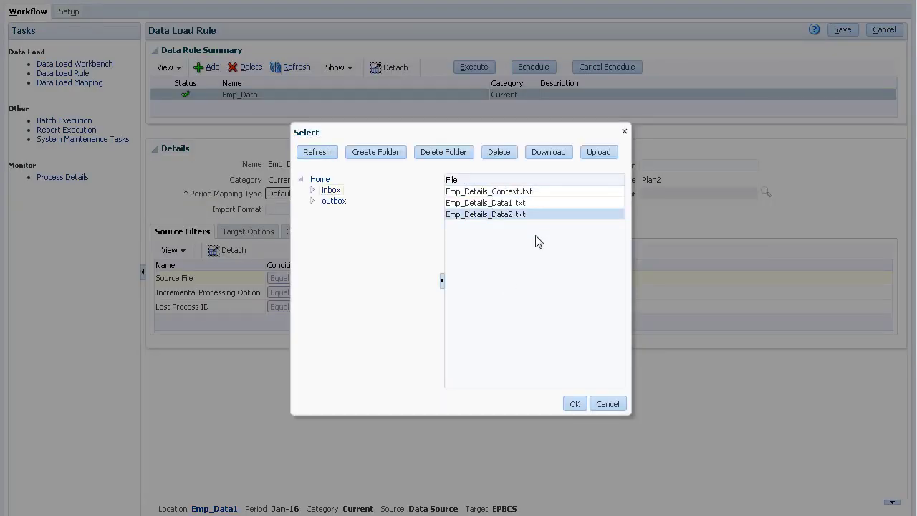
pyautogui.click(580, 403)
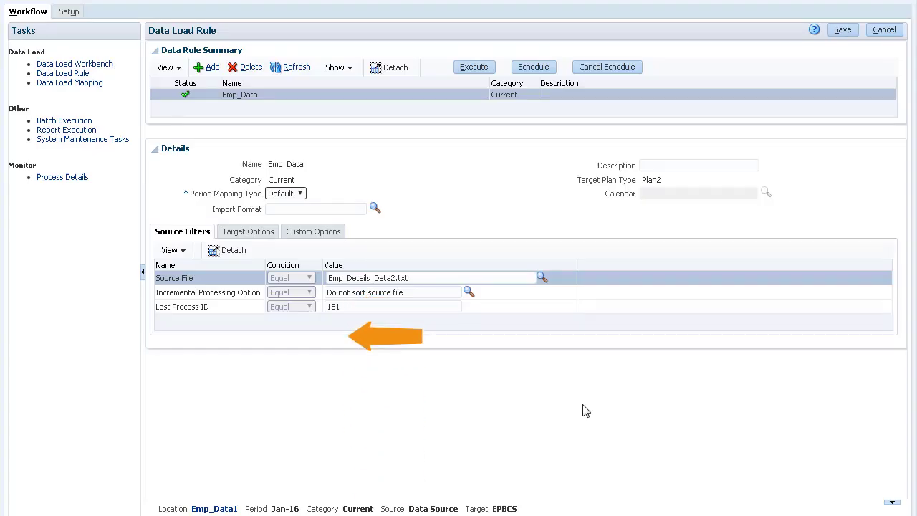
pyautogui.click(841, 29)
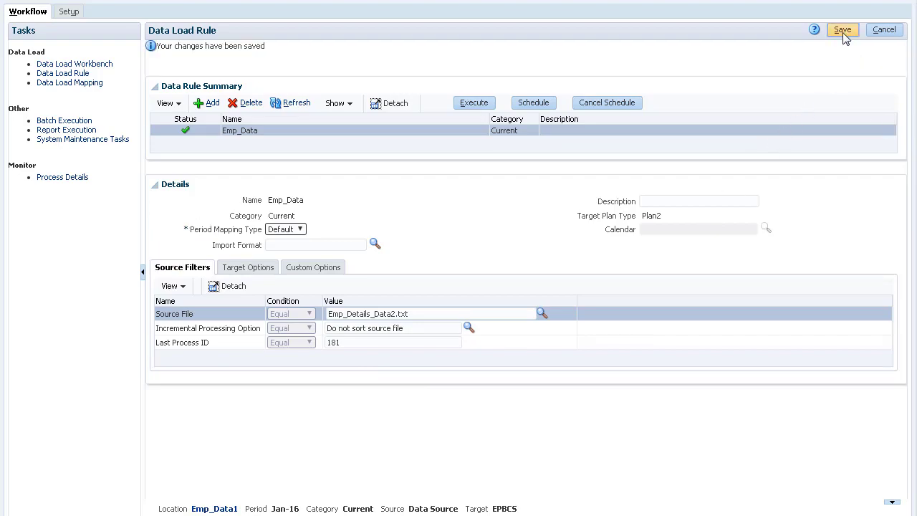
# - Rerun Emp_Data with Import from Source and Export to Target, refreshing until it completes
pyautogui.click(474, 101)
pyautogui.click(468, 166)
pyautogui.click(469, 213)
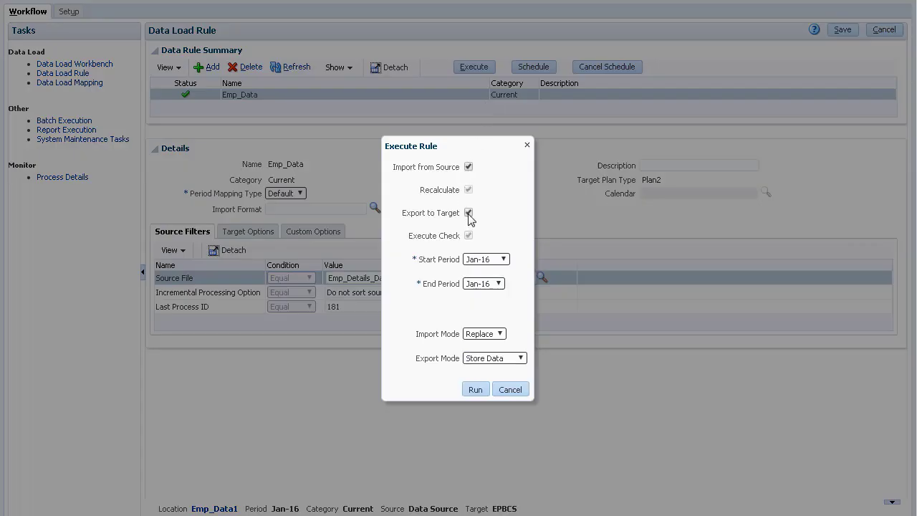
pyautogui.click(475, 388)
pyautogui.click(577, 153)
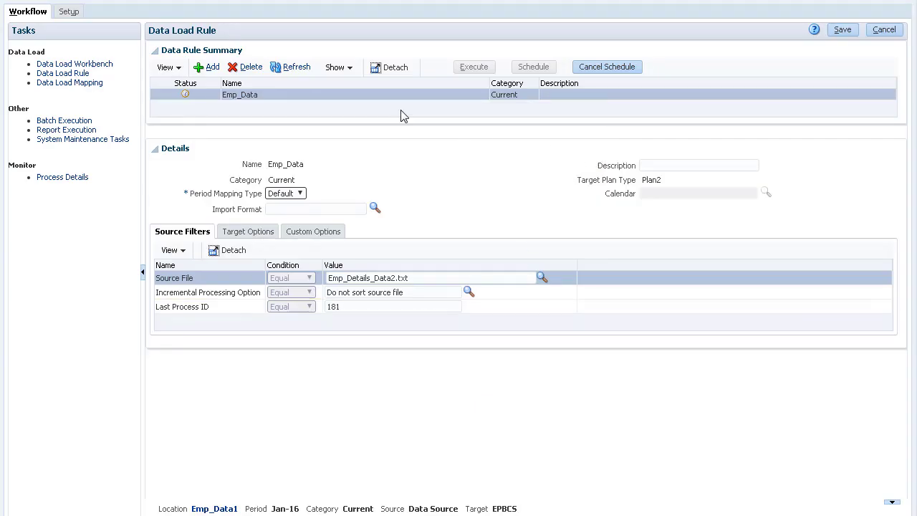
pyautogui.click(297, 69)
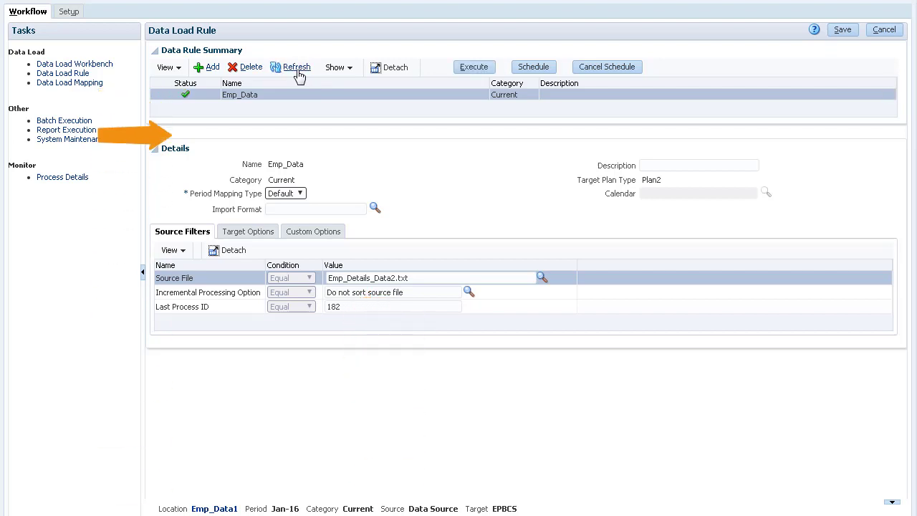
# - Download the EPBCS_182.dat export file from the outbox folder and save it locally
pyautogui.click(541, 277)
pyautogui.click(332, 201)
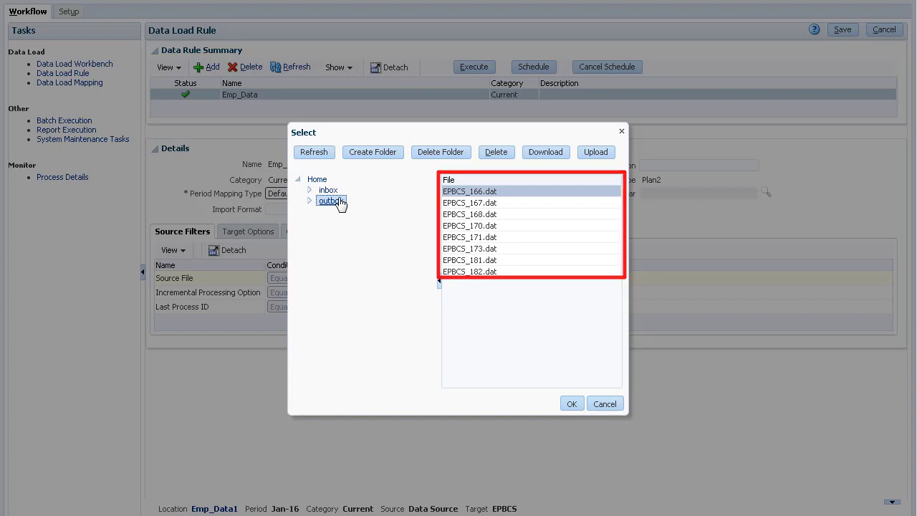
pyautogui.click(505, 272)
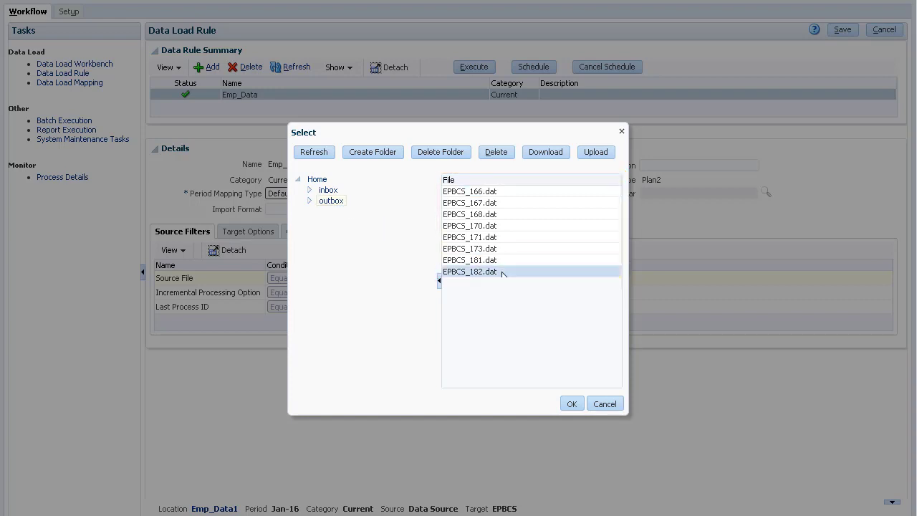
pyautogui.click(546, 153)
pyautogui.click(639, 451)
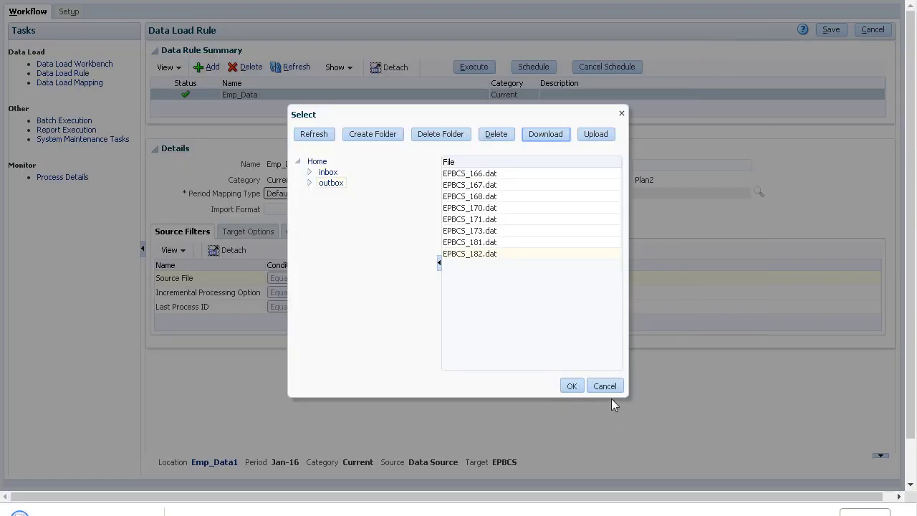